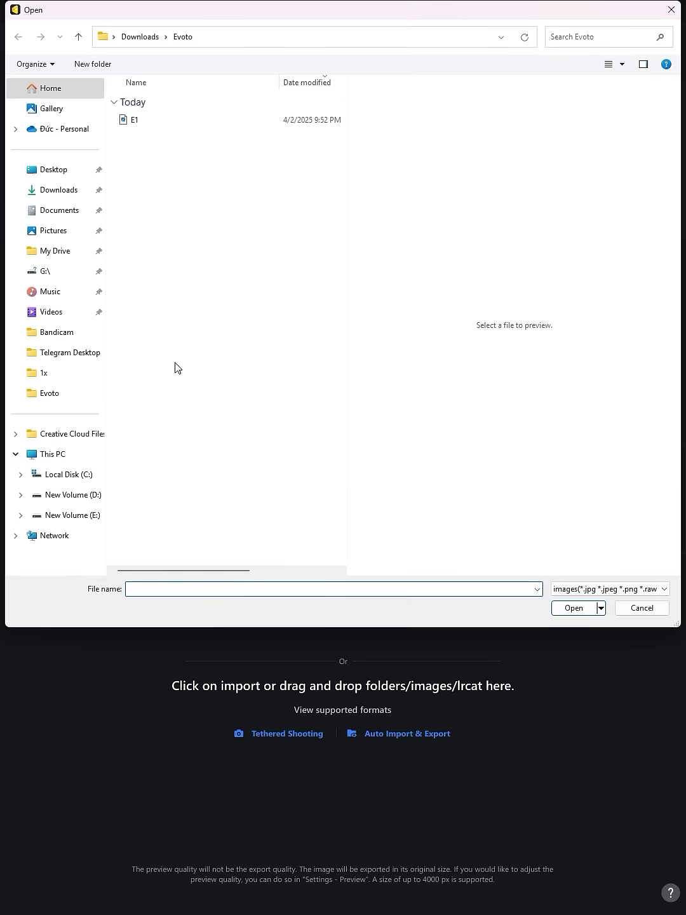
Step: Select the E1 image in the Downloads > Evoto folder
click(244, 121)
Step: Open E1 and raise Portrait Retouching > Hair > Smooth Hair to 100
click(564, 608)
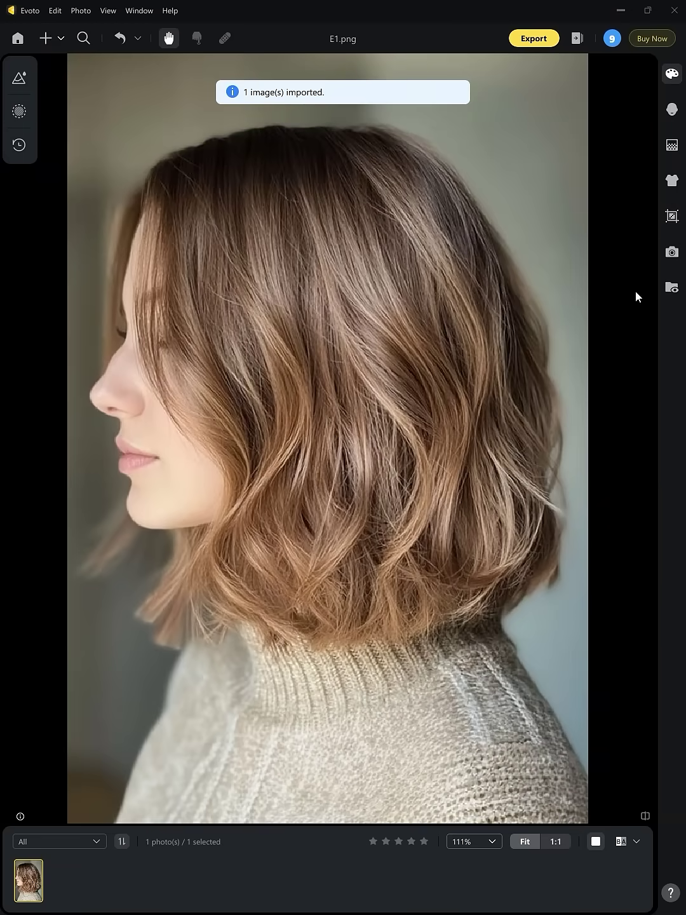
click(670, 113)
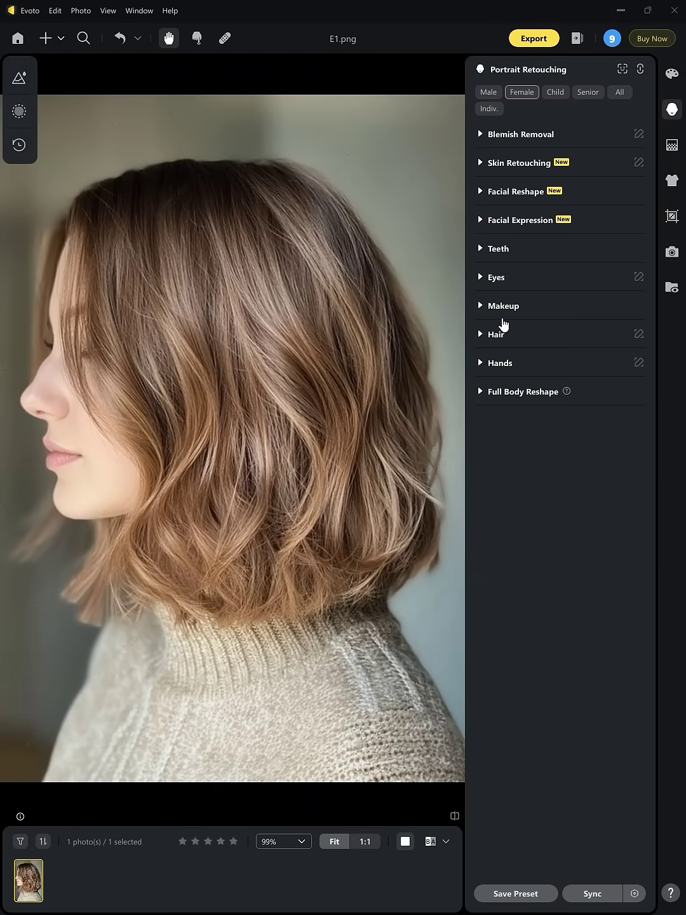
click(485, 337)
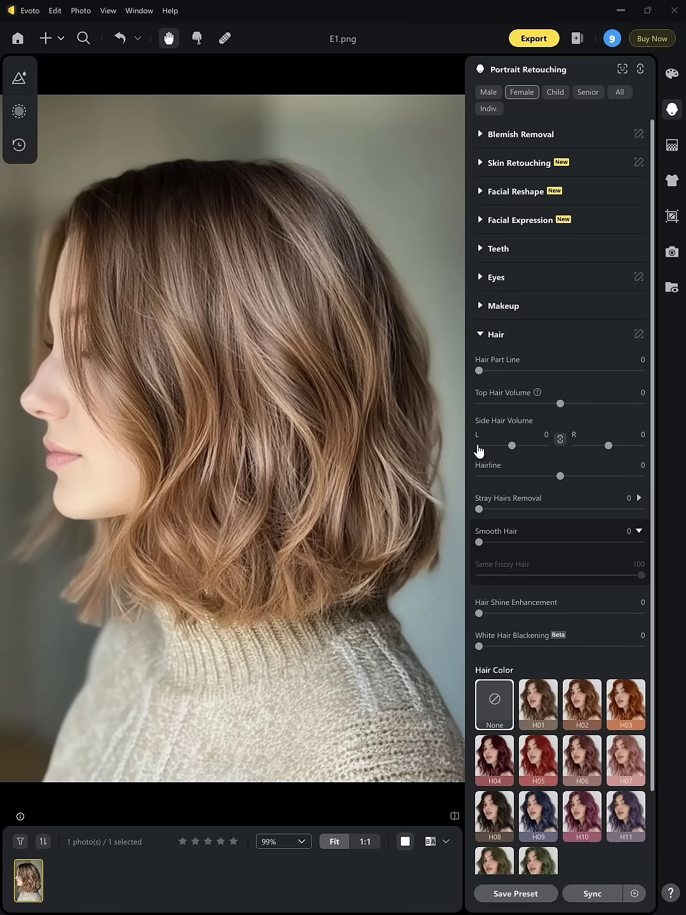
drag(478, 545, 534, 554)
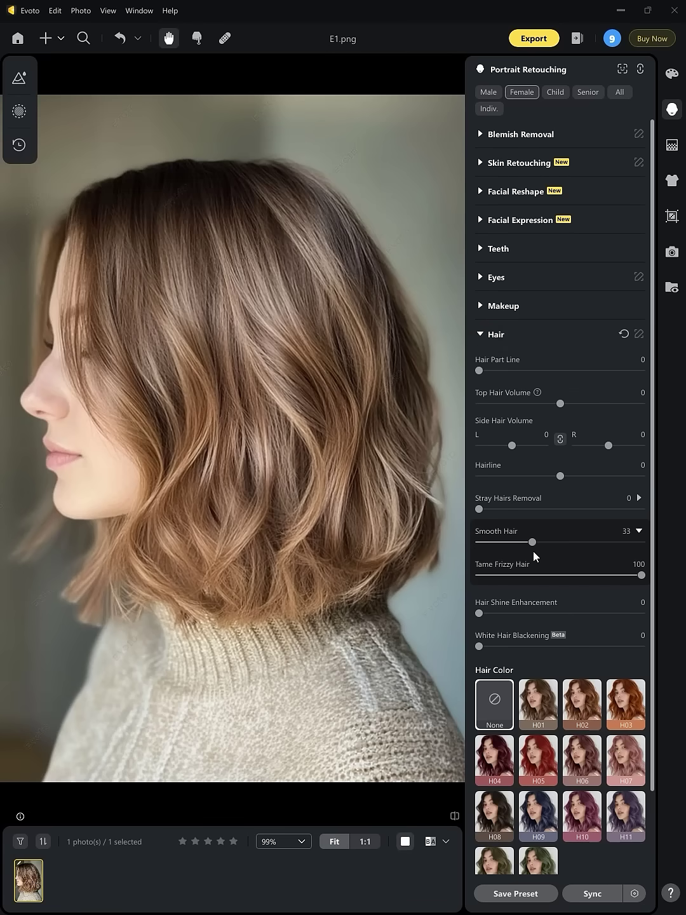
drag(533, 551, 649, 551)
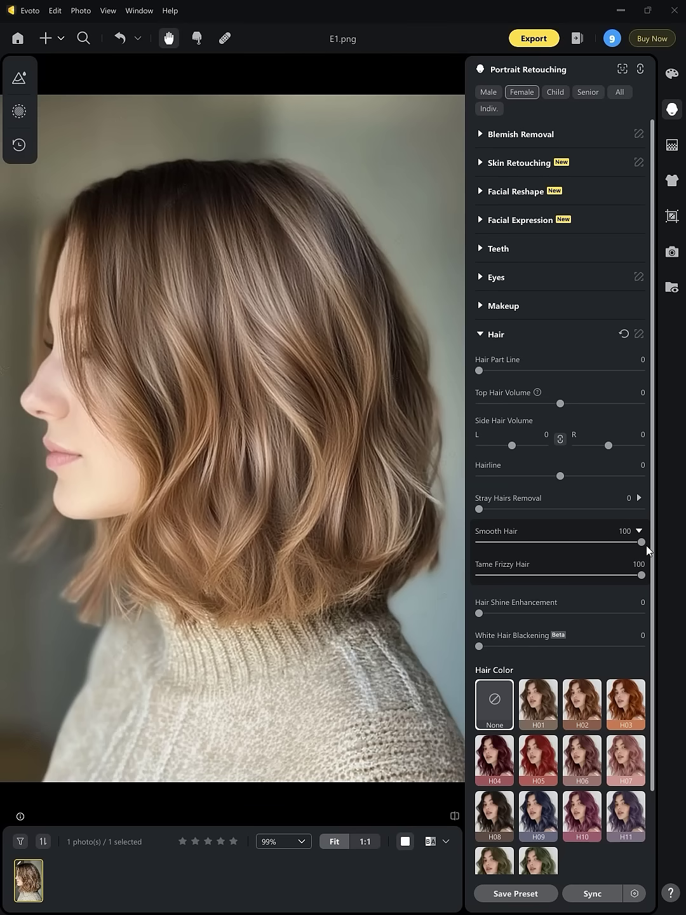
Step: Push Hair Shine Enhancement to full strength on the first portrait
drag(479, 612, 541, 613)
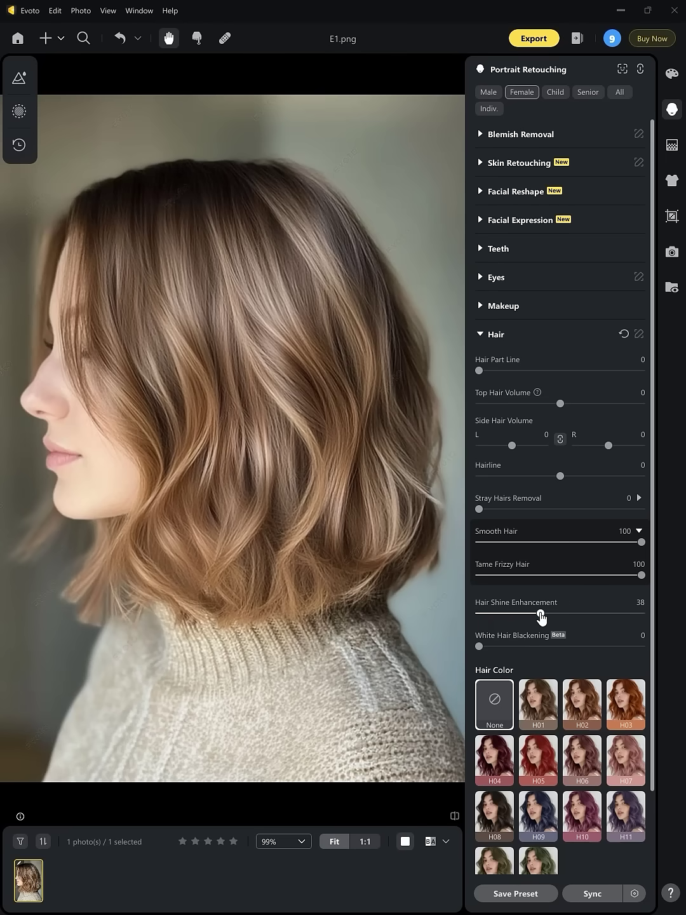
drag(541, 613, 657, 619)
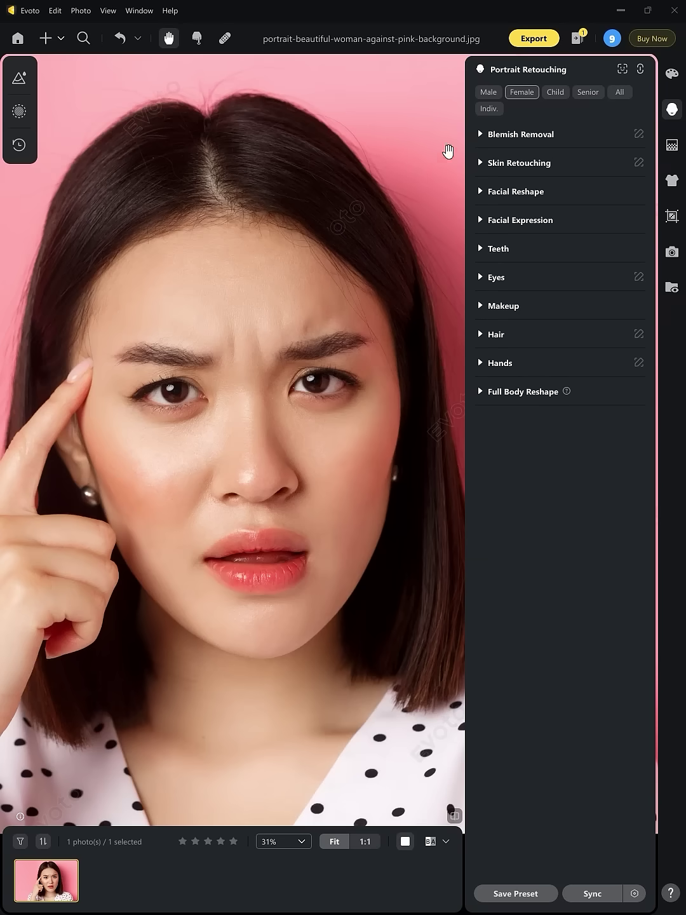
Step: Raise Eleven Lines to 100 and max out the marionette lines slider under Blemish Removal
click(481, 135)
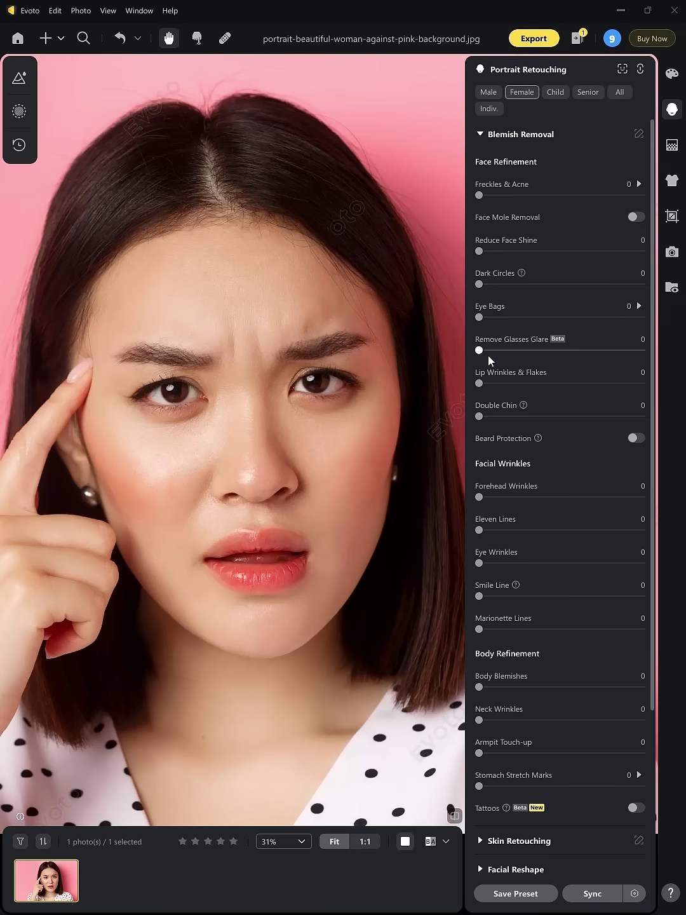
drag(481, 530, 641, 530)
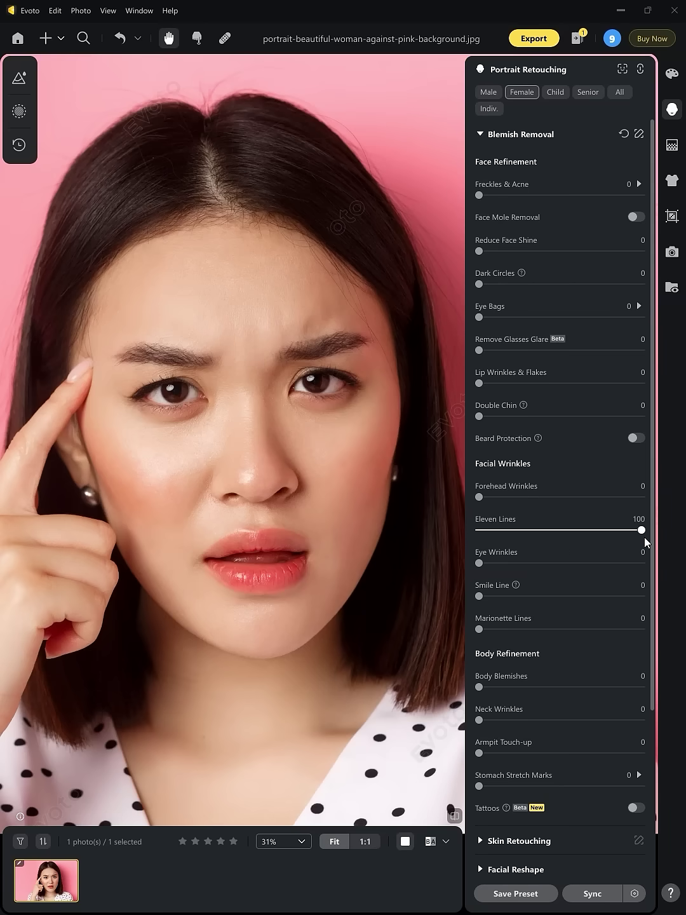
drag(479, 629, 653, 630)
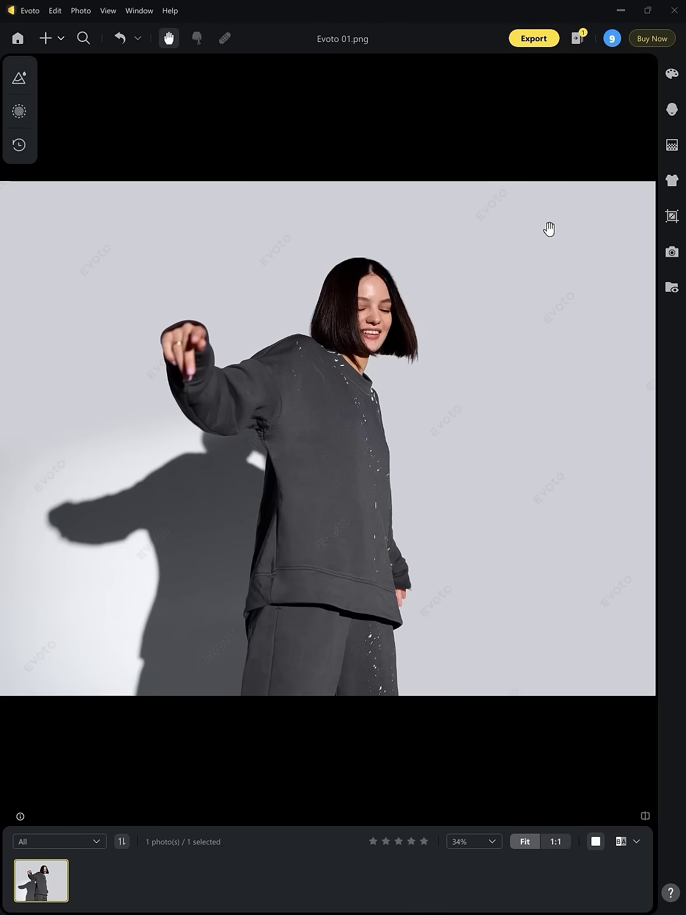
Step: Apply the Pink01 backdrop from Background Adjustments > Backdrop Changer > More
click(671, 147)
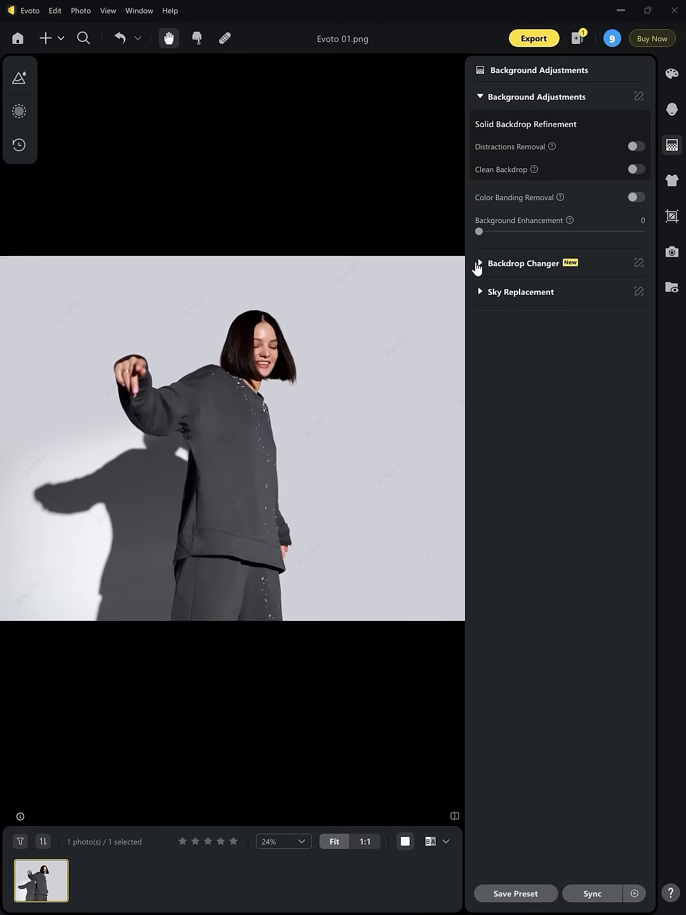
click(480, 263)
click(620, 373)
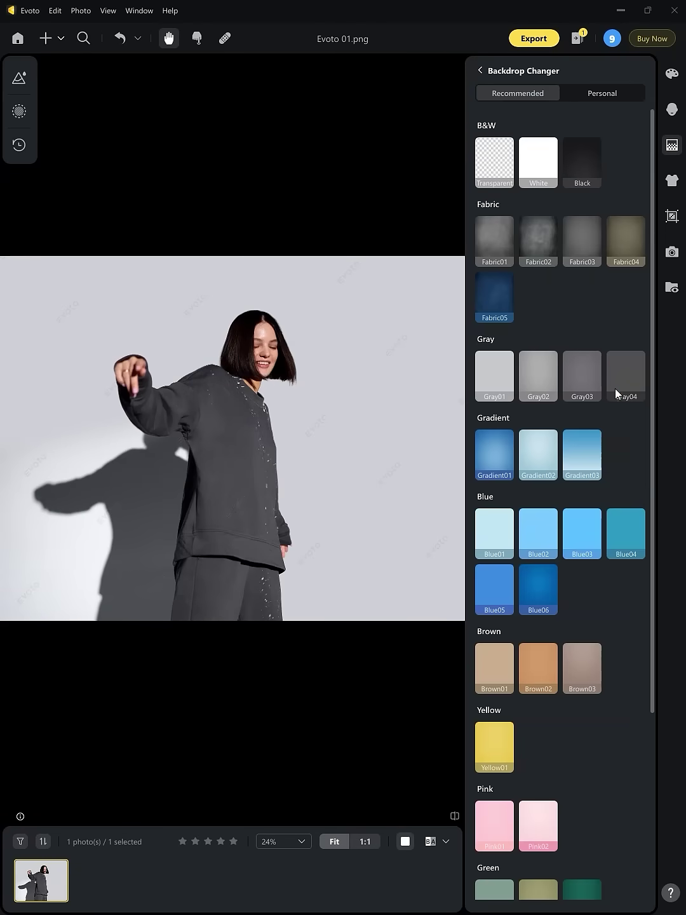
click(486, 811)
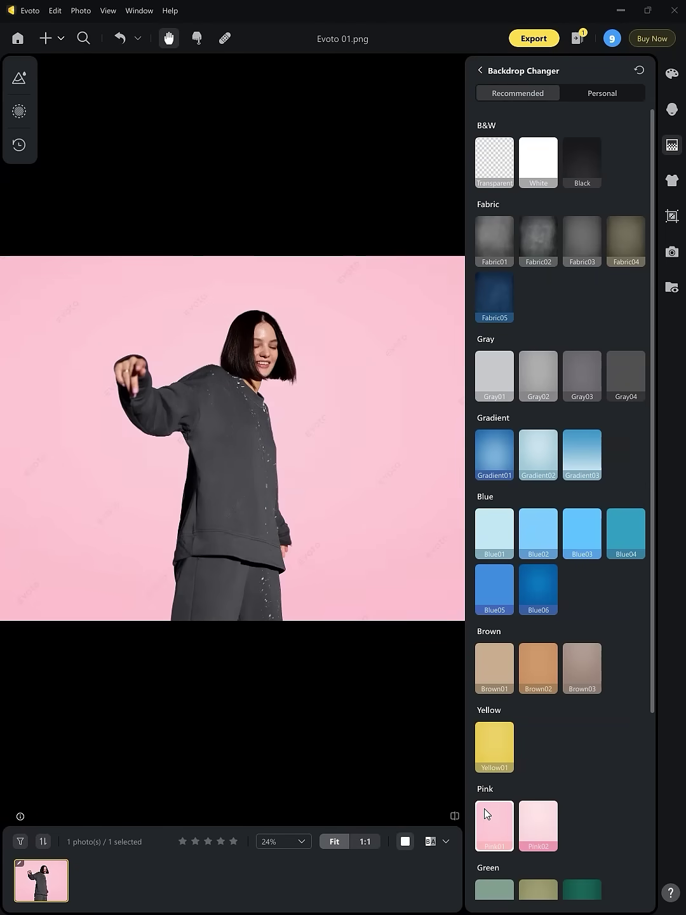
click(480, 70)
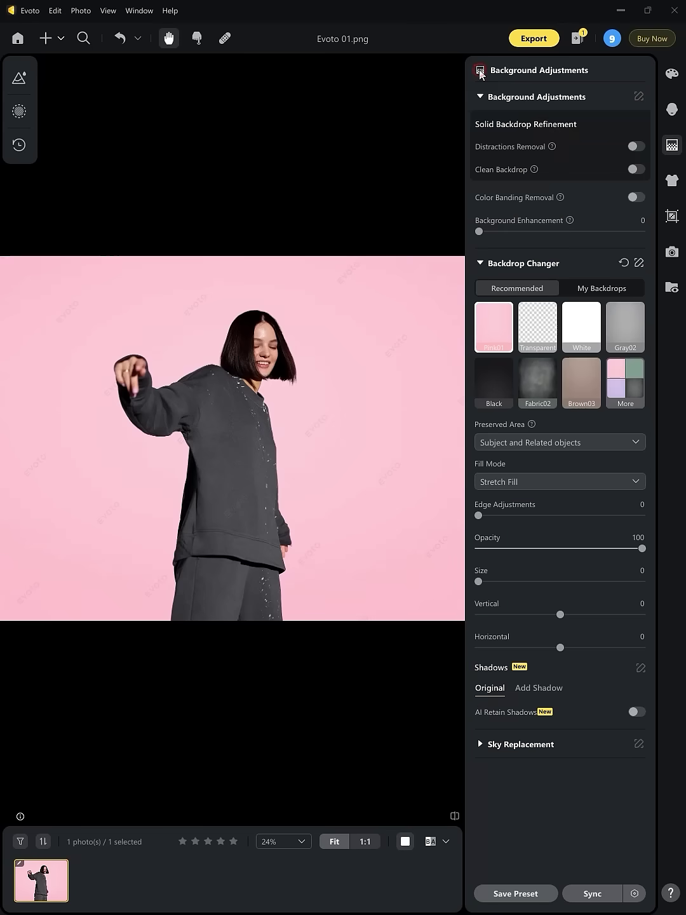
Step: Turn on AI Retain Shadows under Shadows > Original, restoring her shadow at 85
click(634, 712)
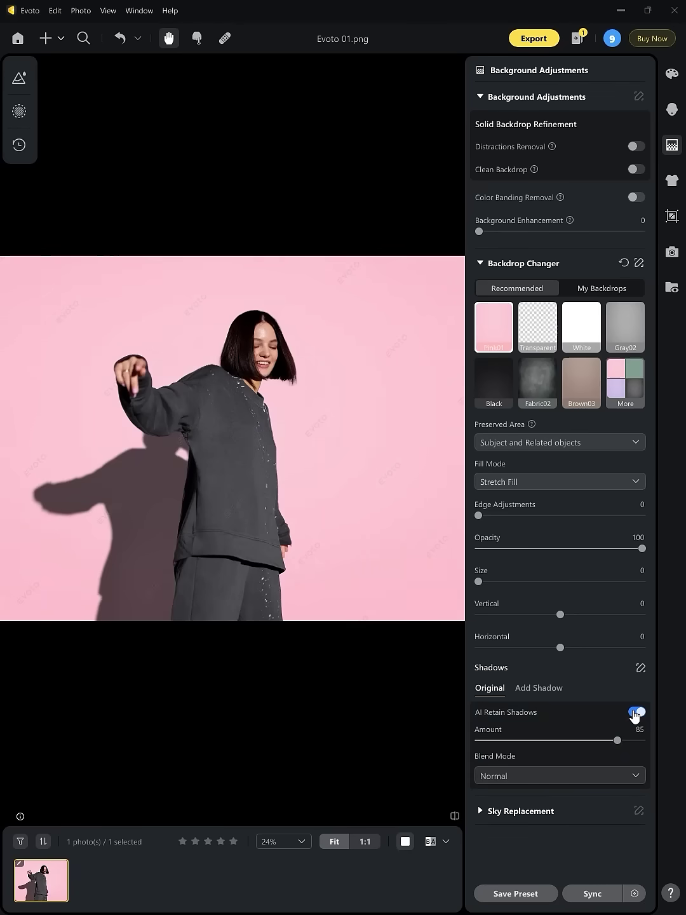